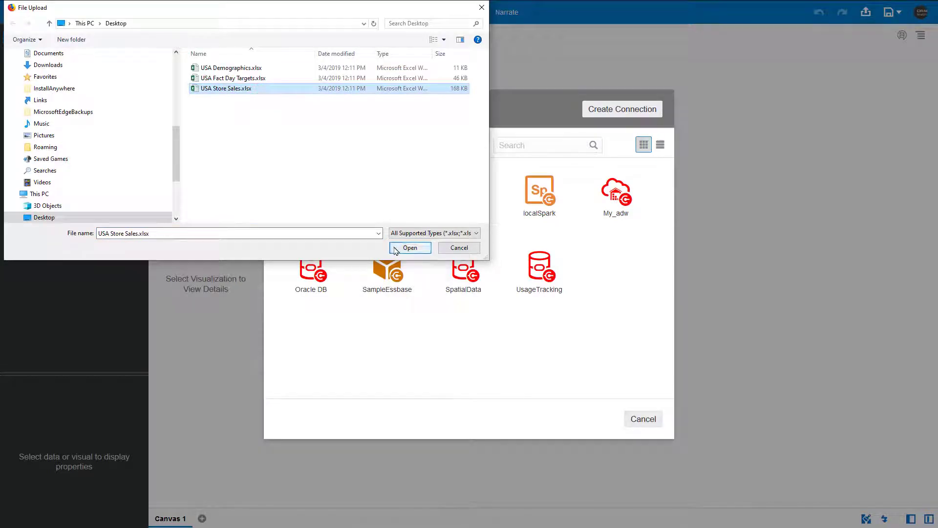
- Upload USA Store Sales.xlsx as a data set with the Store Id column treated as an attribute, and add it to the project
{"action": "left_click", "coordinate": [410, 248]}
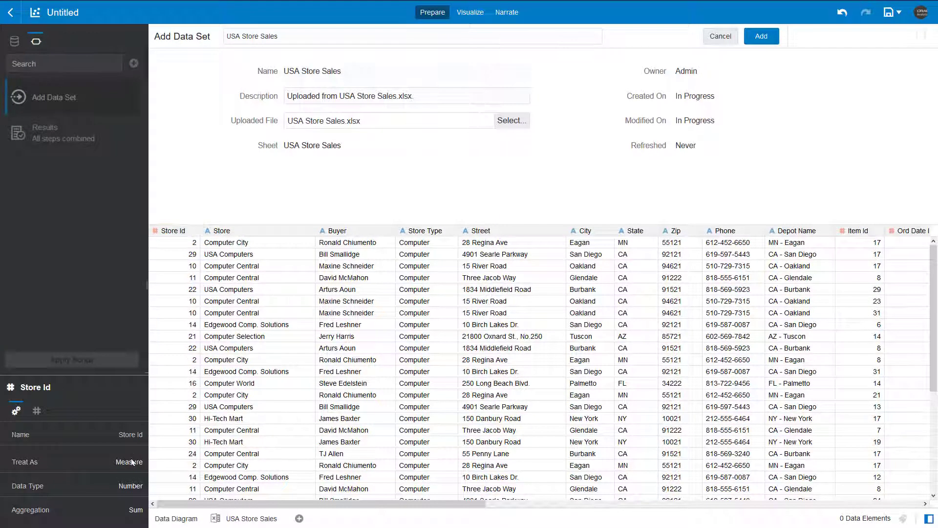
{"action": "left_click", "coordinate": [130, 462]}
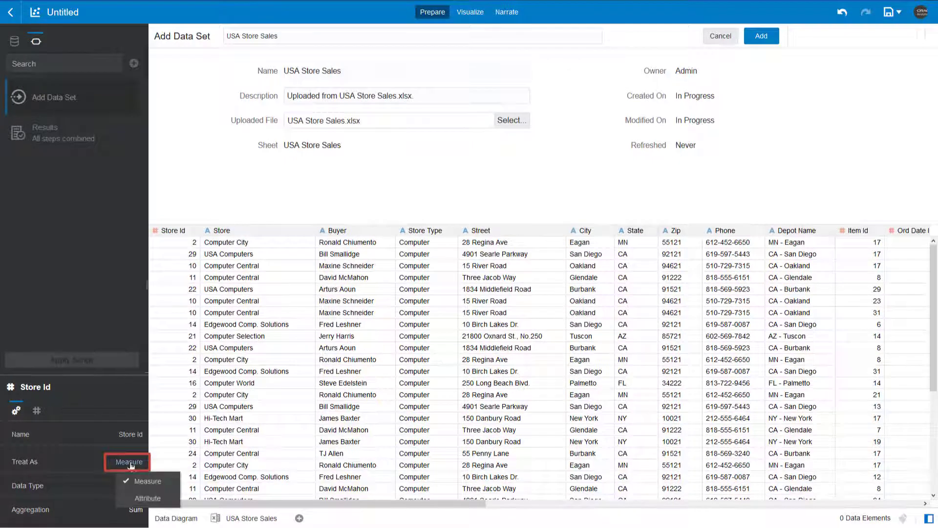
{"action": "left_click", "coordinate": [167, 496]}
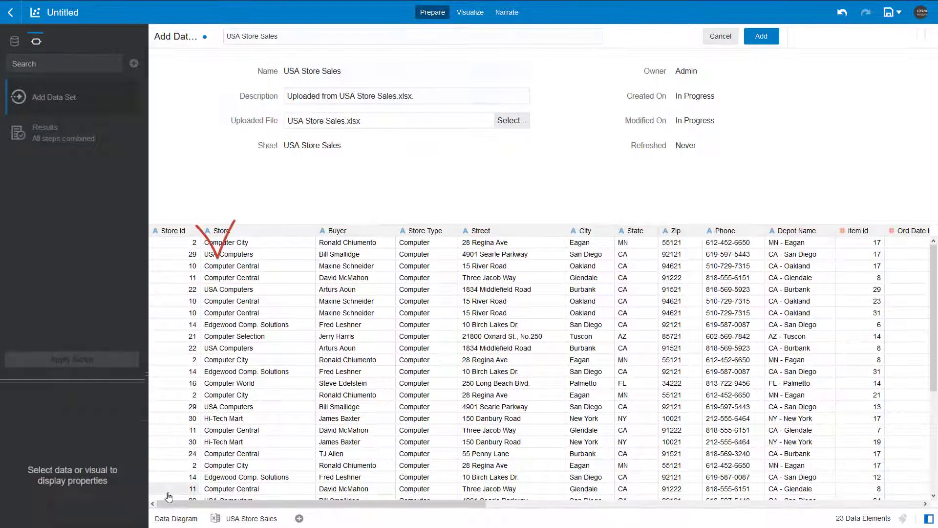
{"action": "left_click", "coordinate": [761, 36]}
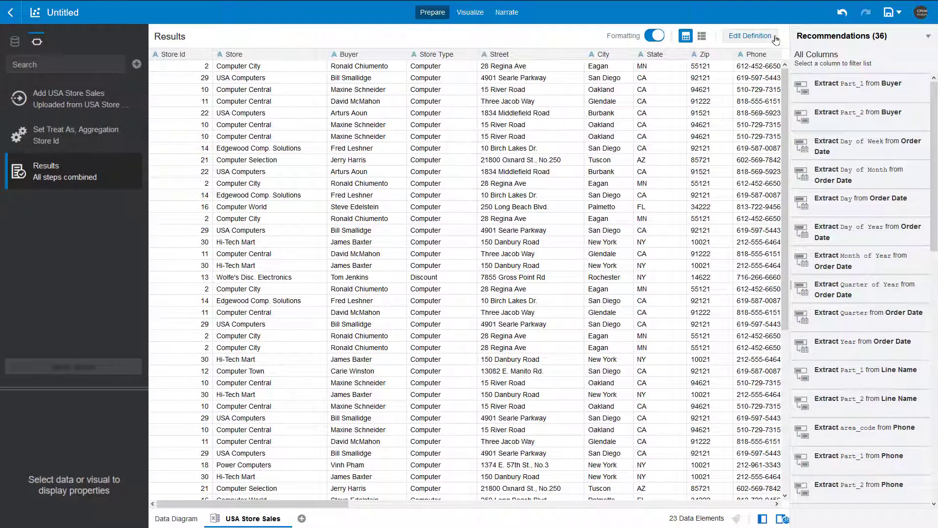
- Hide the City, Phone, State and Street columns in the USA Store Sales data set
{"action": "left_click", "coordinate": [627, 53]}
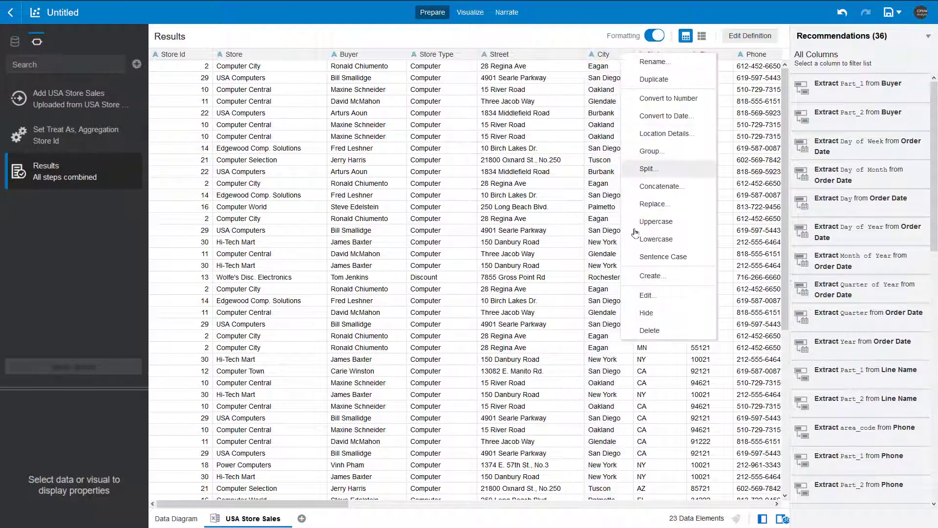
{"action": "left_click", "coordinate": [665, 315]}
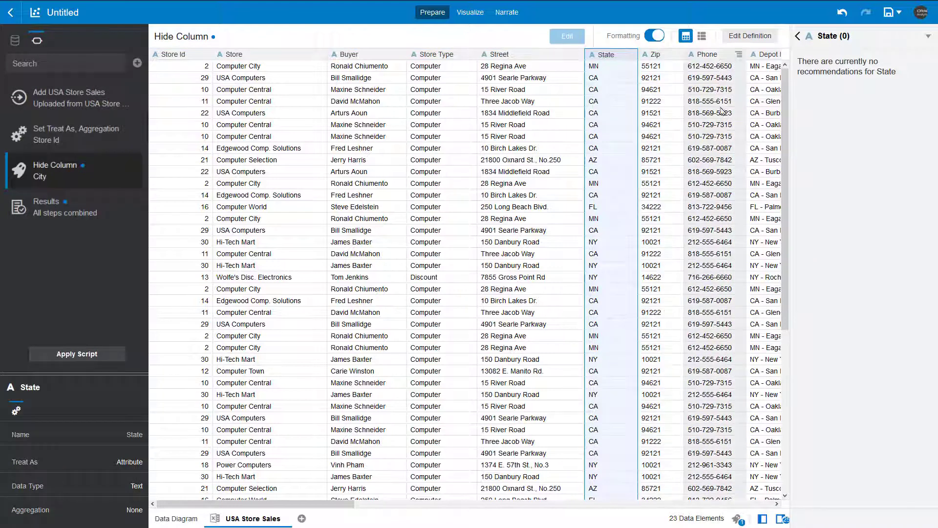
{"action": "left_click", "coordinate": [739, 54]}
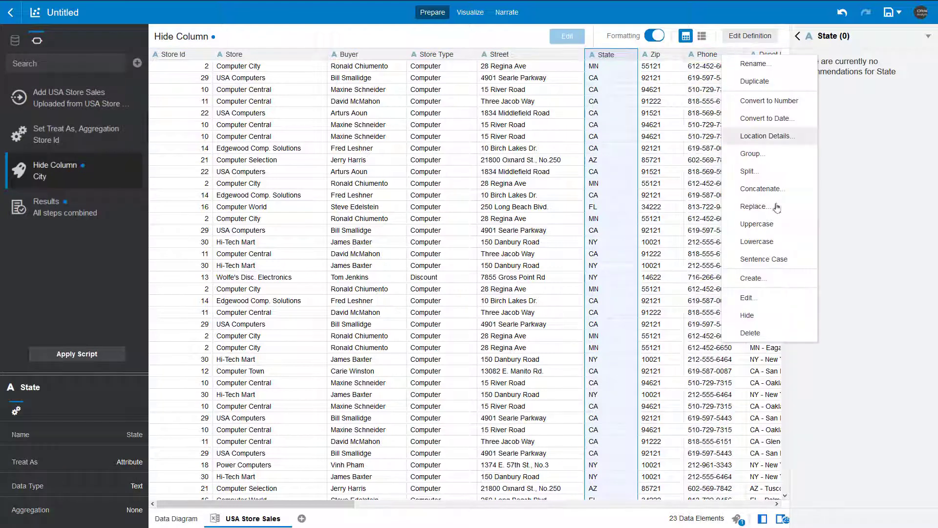
{"action": "left_click", "coordinate": [763, 316]}
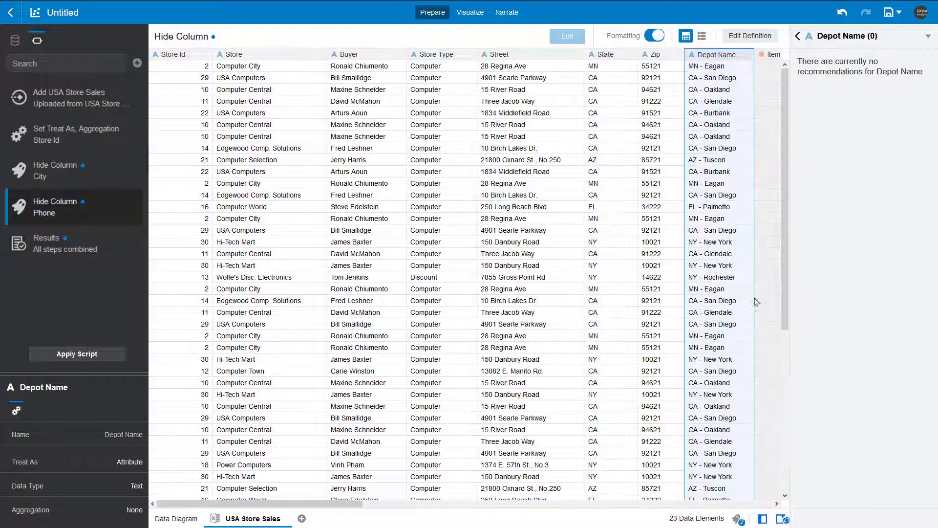
{"action": "left_click", "coordinate": [623, 57]}
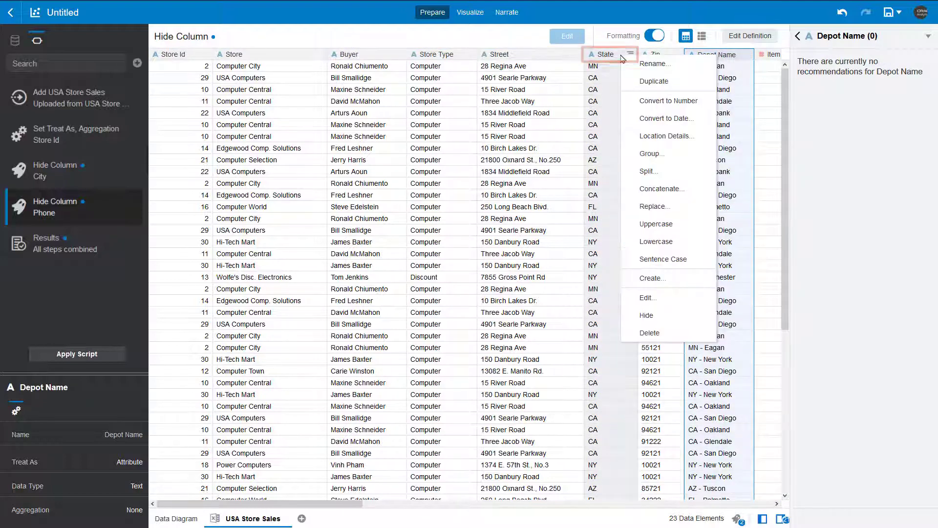
{"action": "left_click", "coordinate": [659, 317]}
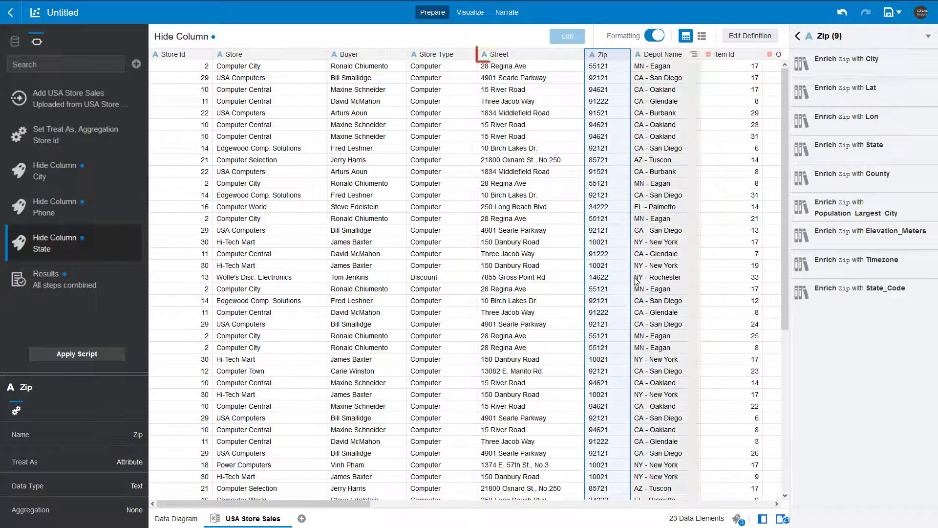
{"action": "left_click", "coordinate": [577, 55]}
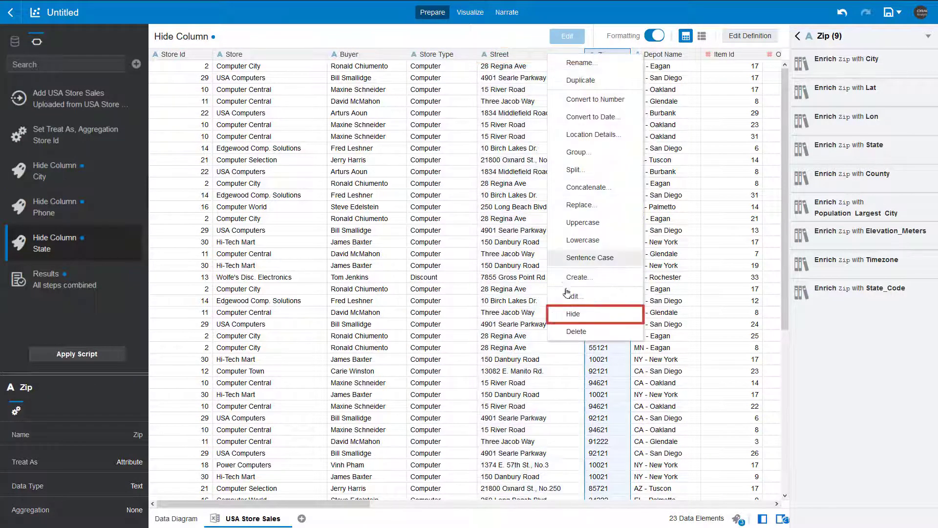
{"action": "left_click", "coordinate": [578, 316]}
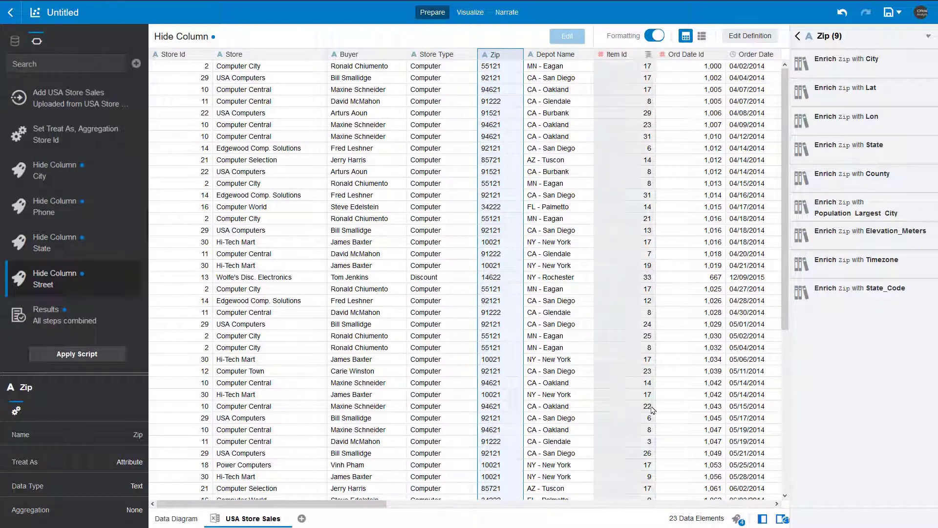
- Review the list of hidden columns and inspect the properties of the Units and Revenue columns
{"action": "left_click", "coordinate": [737, 519]}
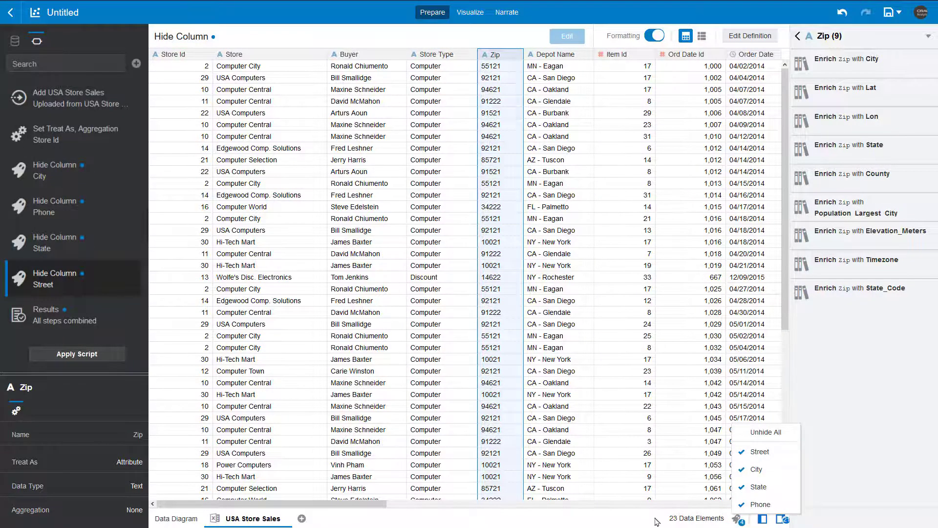
{"action": "left_click_drag", "start_coordinate": [365, 503], "coordinate": [649, 504]}
{"action": "left_click", "coordinate": [209, 55]}
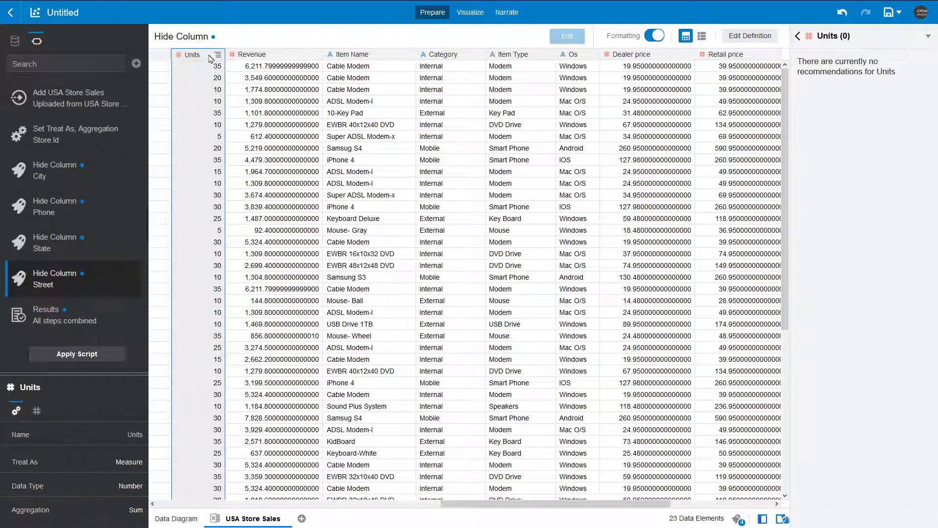
{"action": "left_click", "coordinate": [300, 56]}
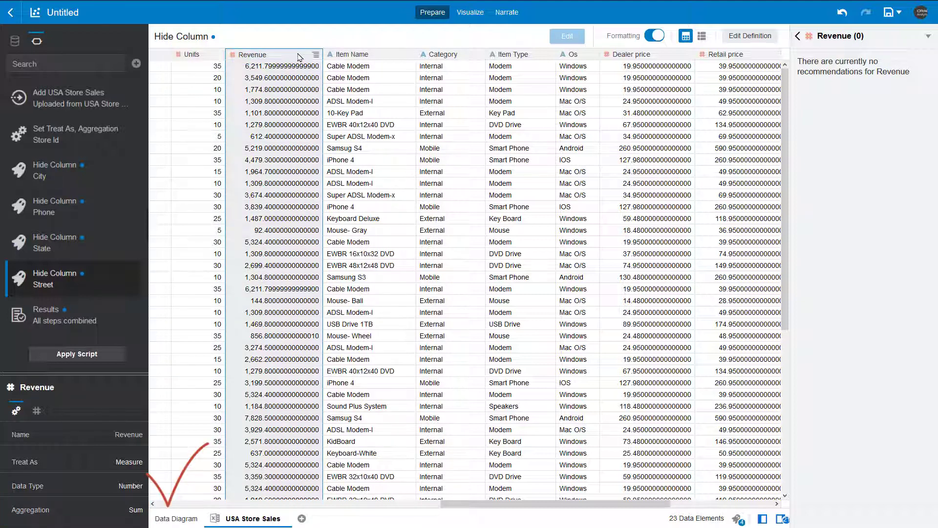
- Create an automatic visualization on the empty canvas from Depot Name, Revenue and Item Type
{"action": "left_click", "coordinate": [484, 13]}
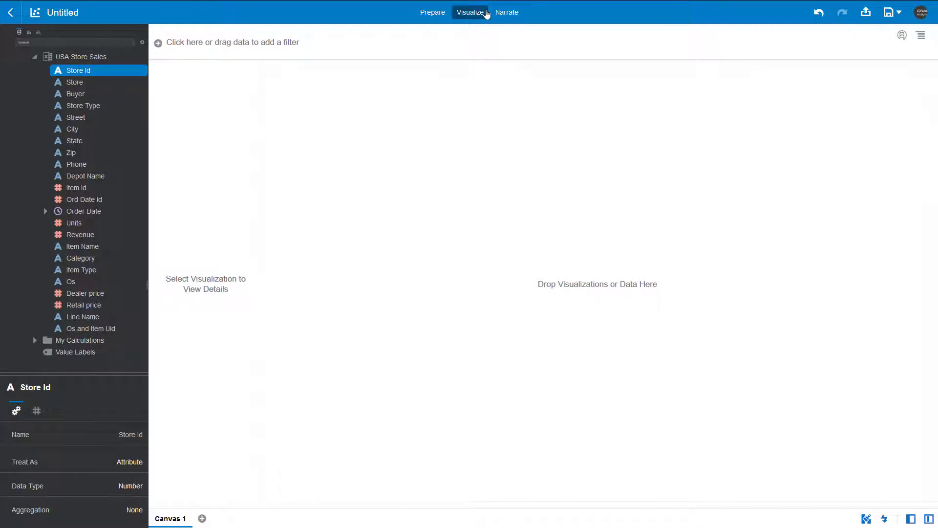
{"action": "left_click", "coordinate": [126, 176]}
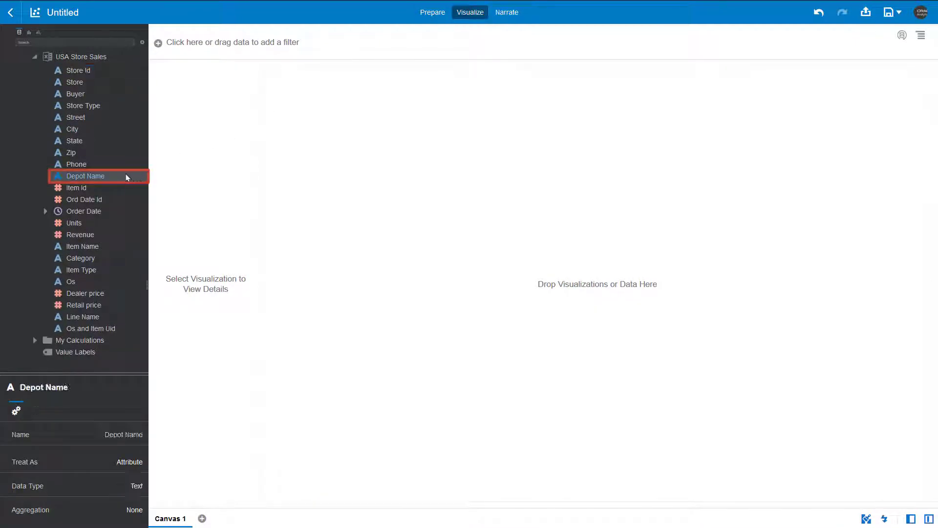
{"action": "left_click", "coordinate": [116, 235], "text": "ctrl"}
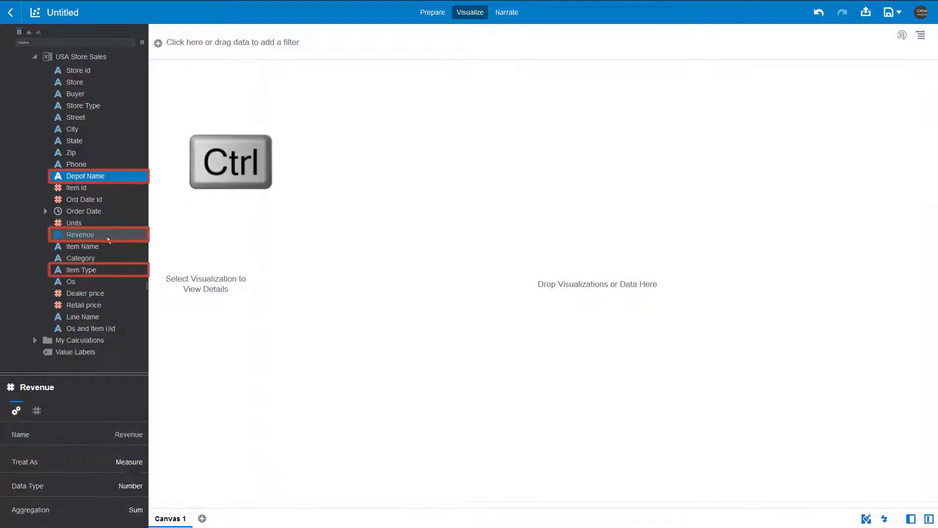
{"action": "left_click", "coordinate": [114, 272], "text": "ctrl"}
{"action": "left_click_drag", "start_coordinate": [114, 272], "coordinate": [383, 251]}
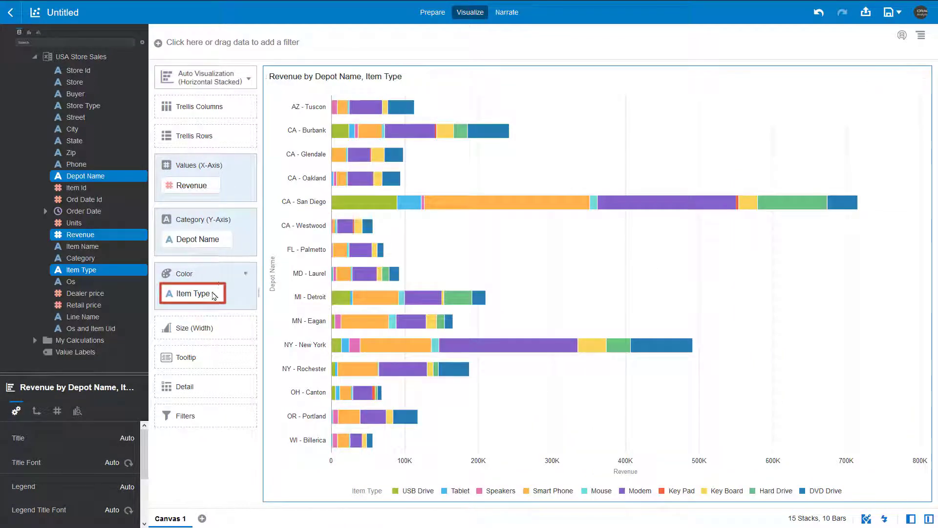
- Swap Item Type with Depot Name on the chart's category axis and sort both by Revenue High to Low
{"action": "left_click_drag", "start_coordinate": [215, 297], "coordinate": [210, 245]}
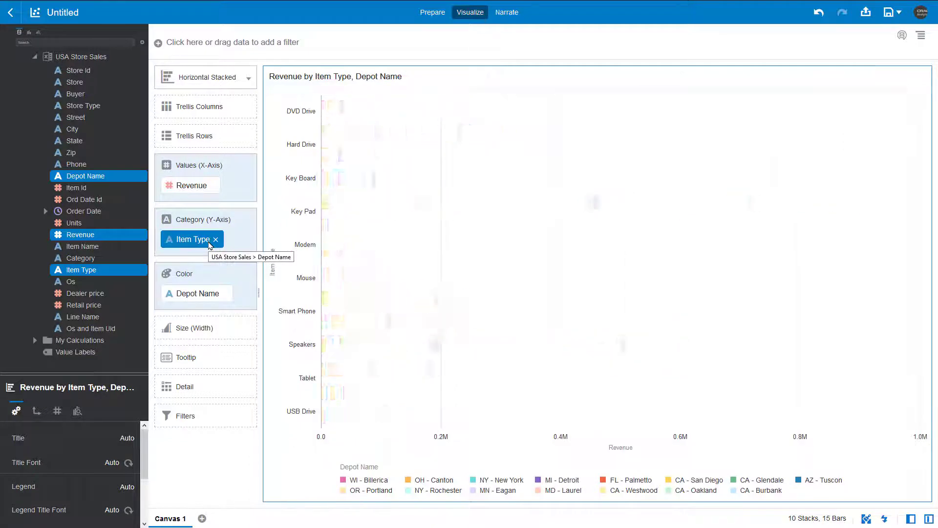
{"action": "right_click", "coordinate": [438, 248]}
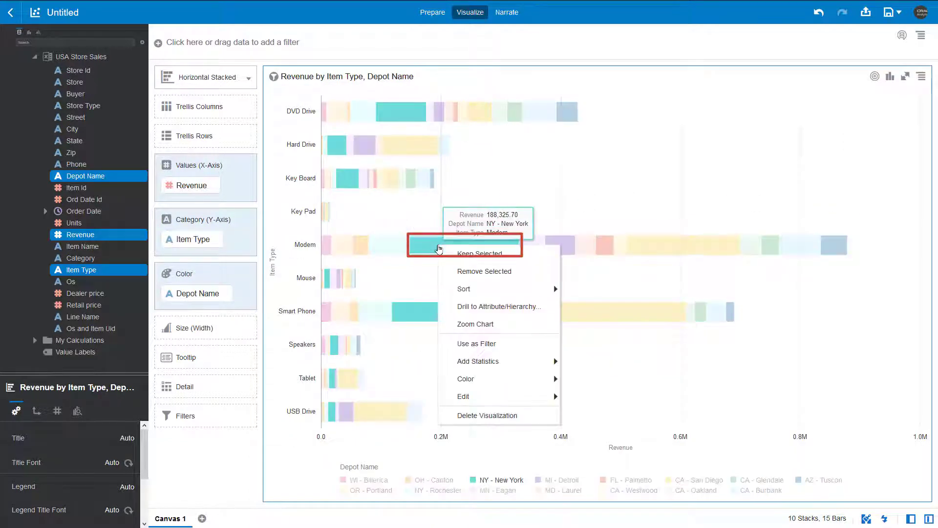
{"action": "mouse_move", "coordinate": [467, 290]}
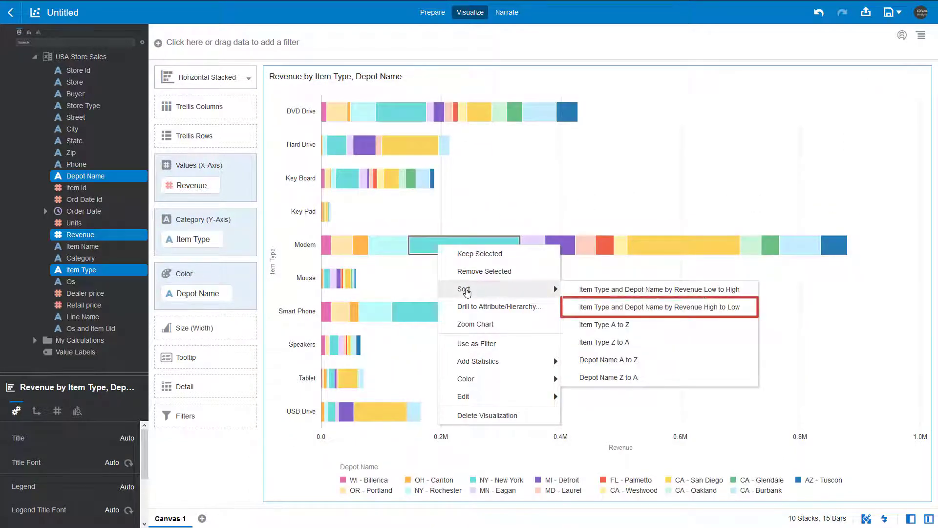
{"action": "left_click", "coordinate": [660, 307]}
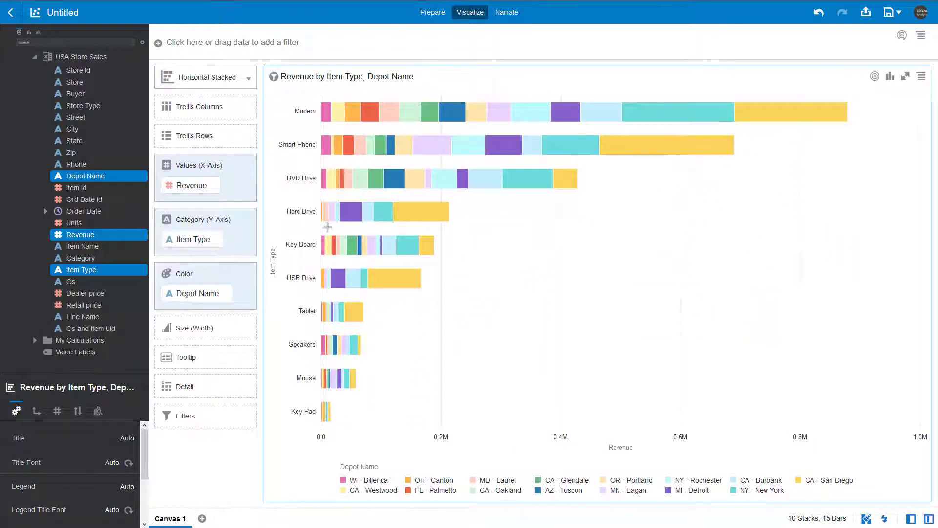
- Keep only the Modem, Smart Phone, DVD Drive and Hard Drive bars in the revenue chart
{"action": "left_click_drag", "start_coordinate": [321, 228], "coordinate": [570, 90]}
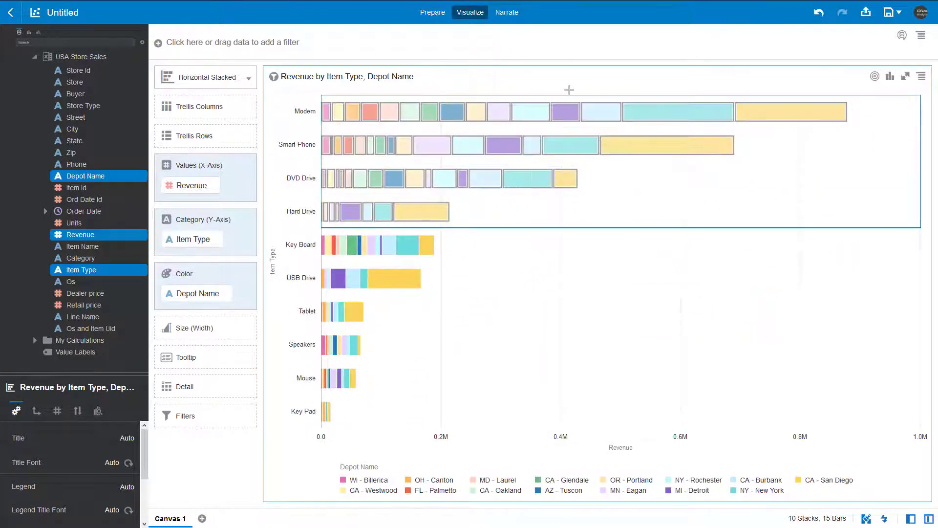
{"action": "right_click", "coordinate": [702, 115]}
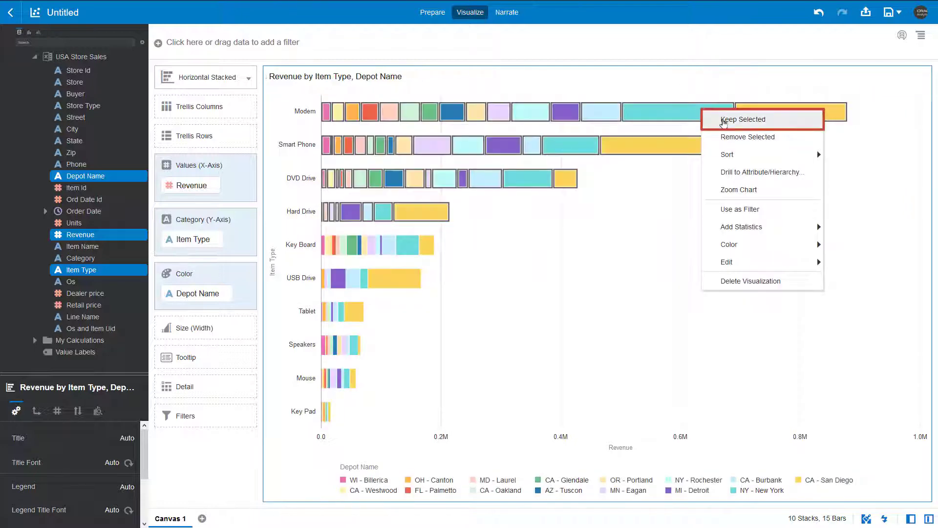
{"action": "left_click", "coordinate": [724, 120]}
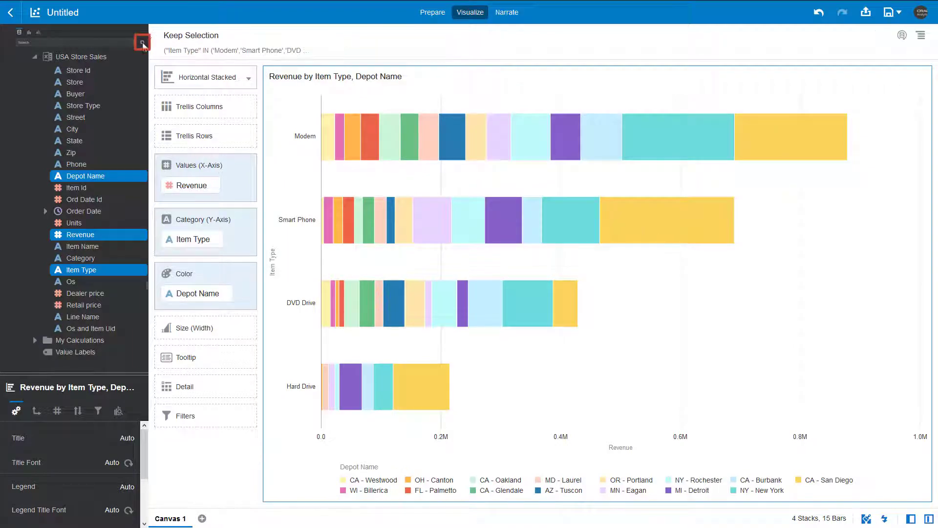
- Create a second data set from USA Demographics.xlsx and add it to the project
{"action": "left_click", "coordinate": [142, 42]}
{"action": "left_click", "coordinate": [185, 51]}
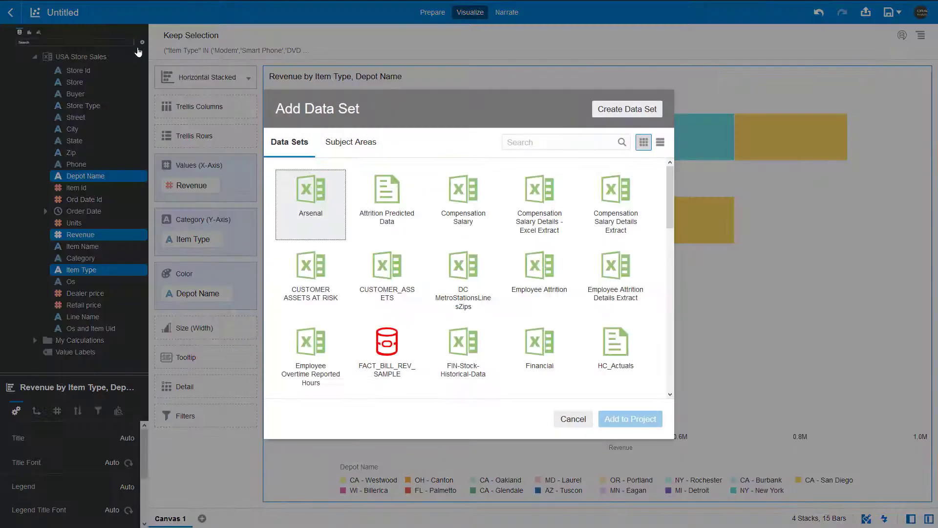
{"action": "left_click", "coordinate": [653, 109]}
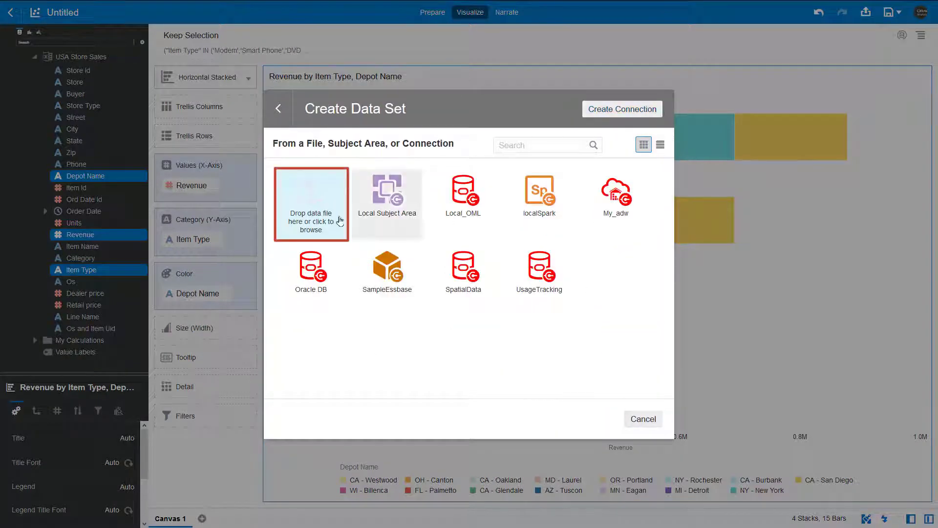
{"action": "left_click", "coordinate": [343, 222]}
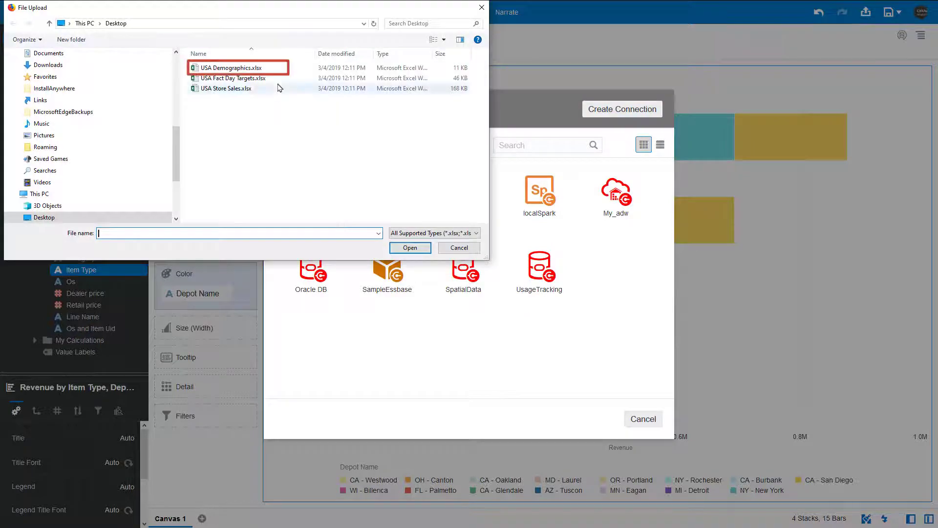
{"action": "double_click", "coordinate": [230, 68]}
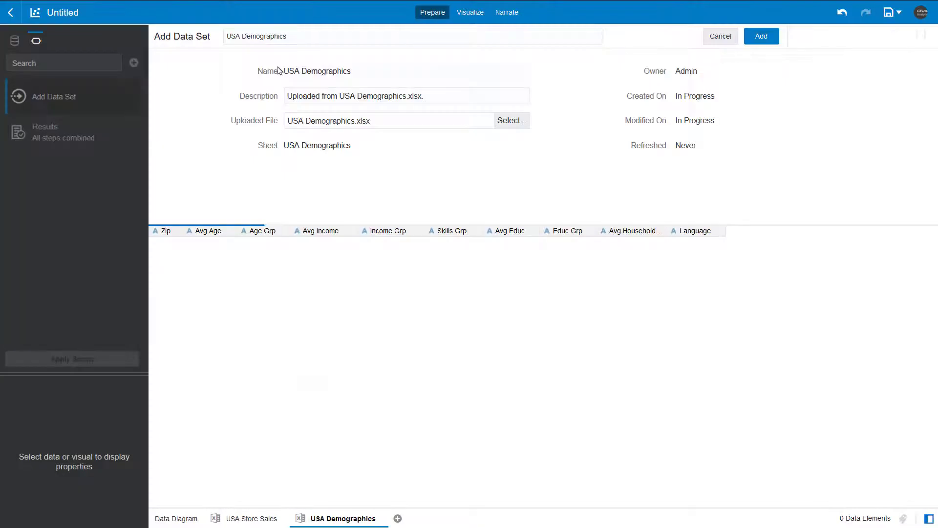
{"action": "left_click", "coordinate": [761, 36]}
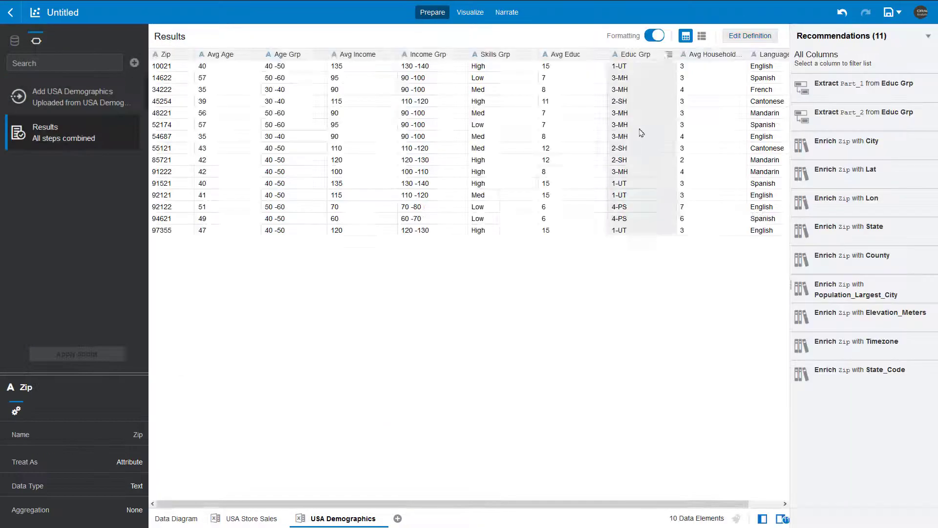
- Examine how USA Store Sales and USA Demographics are matched in the data diagram, then return to the revenue chart without changing the blend
{"action": "left_click", "coordinate": [204, 519]}
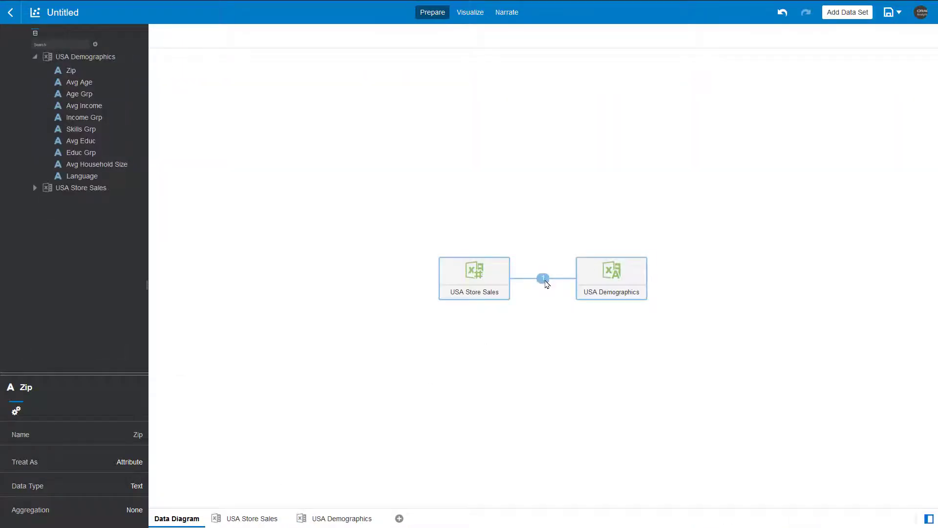
{"action": "left_click", "coordinate": [544, 279]}
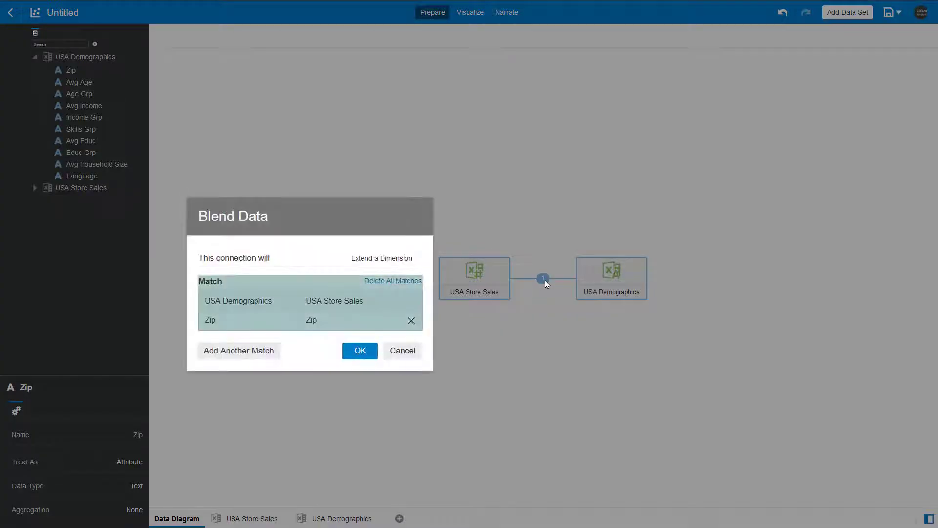
{"action": "left_click", "coordinate": [415, 356]}
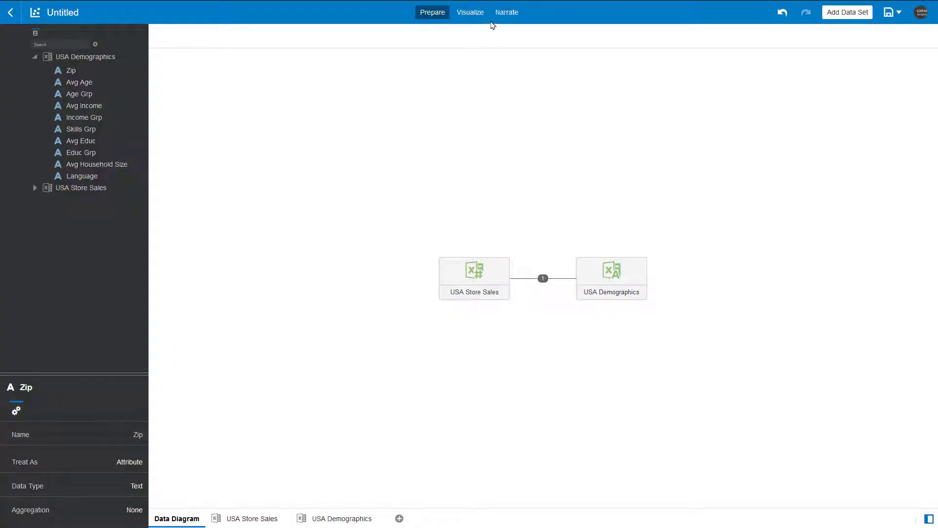
{"action": "left_click", "coordinate": [481, 13]}
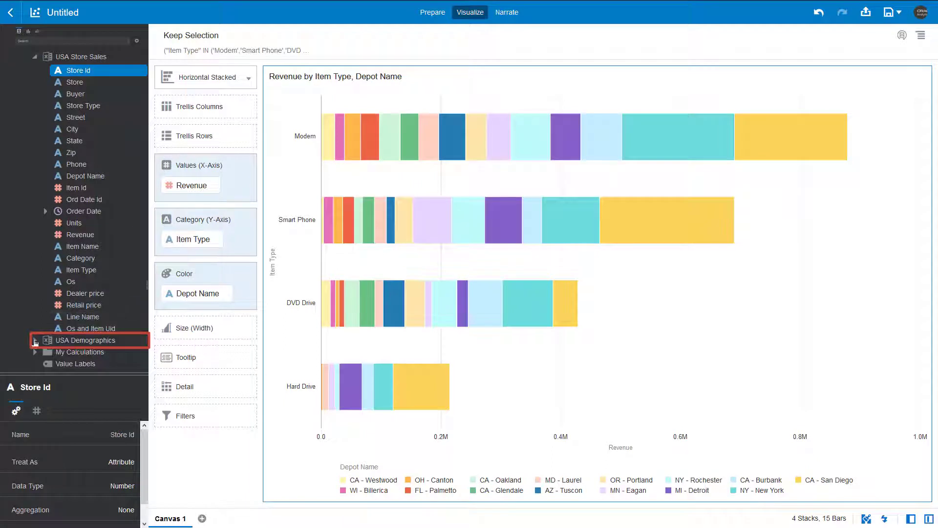
- Break the revenue chart into trellis rows by Avg Educ from USA Demographics
{"action": "left_click", "coordinate": [35, 341]}
{"action": "scroll", "coordinate": [98, 293], "scroll_direction": "down", "scroll_amount": 3}
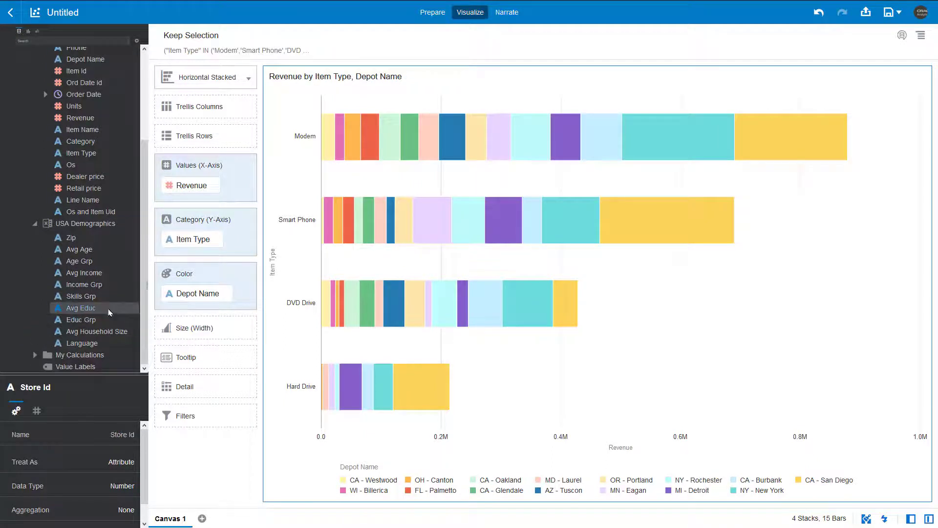
{"action": "left_click_drag", "start_coordinate": [108, 309], "coordinate": [232, 143]}
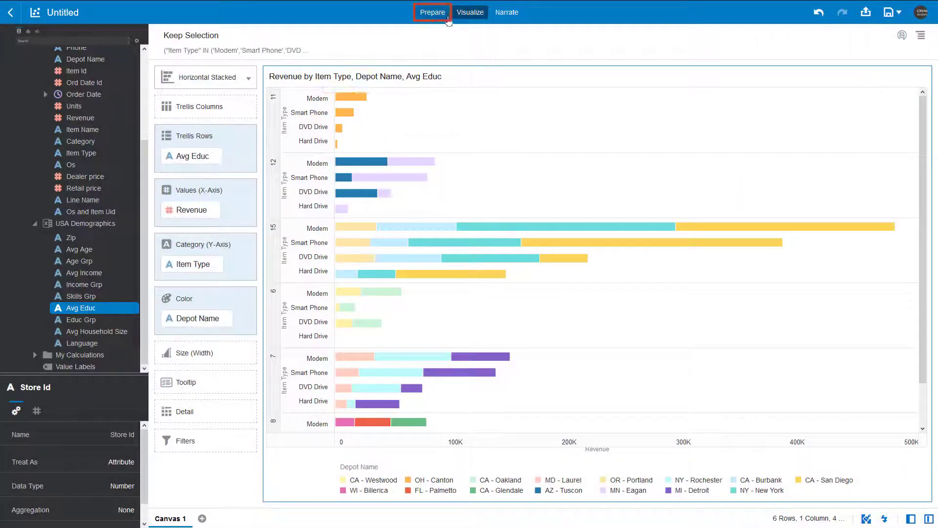
- Create a third project data set from the file USA Fact Day Targets.xlsx
{"action": "left_click", "coordinate": [448, 13]}
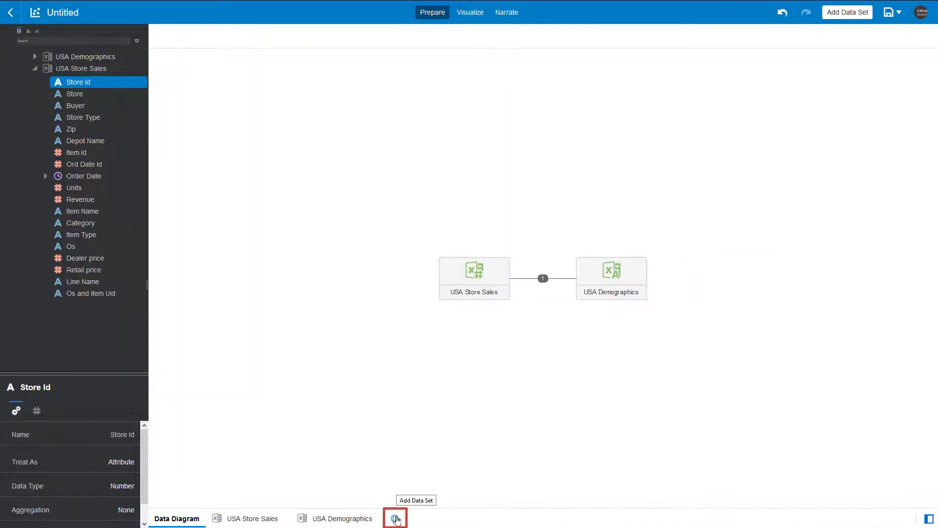
{"action": "left_click", "coordinate": [396, 519]}
{"action": "left_click", "coordinate": [661, 110]}
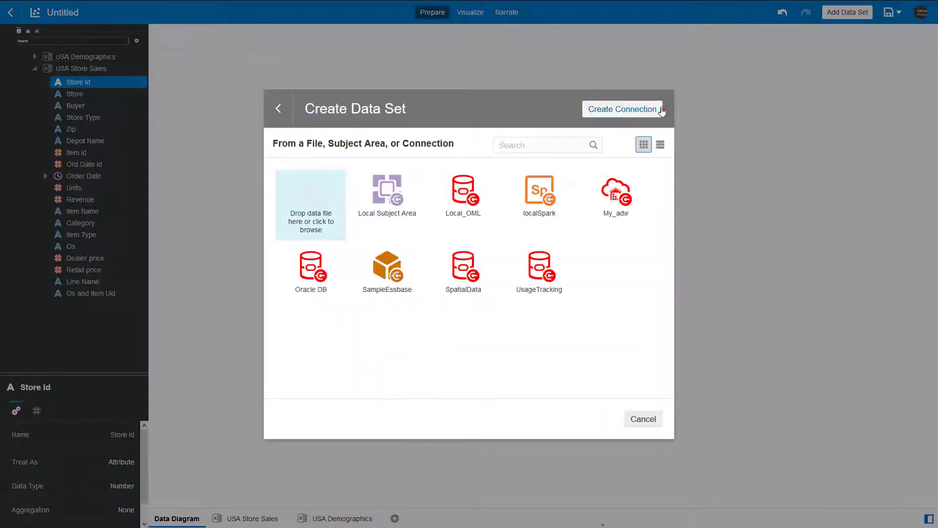
{"action": "left_click", "coordinate": [334, 229]}
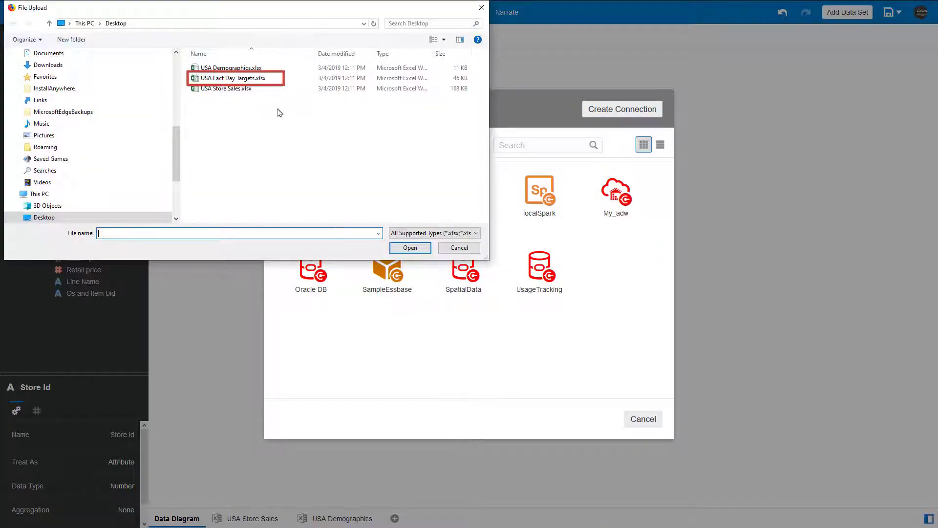
{"action": "left_click", "coordinate": [279, 79]}
{"action": "double_click", "coordinate": [279, 79]}
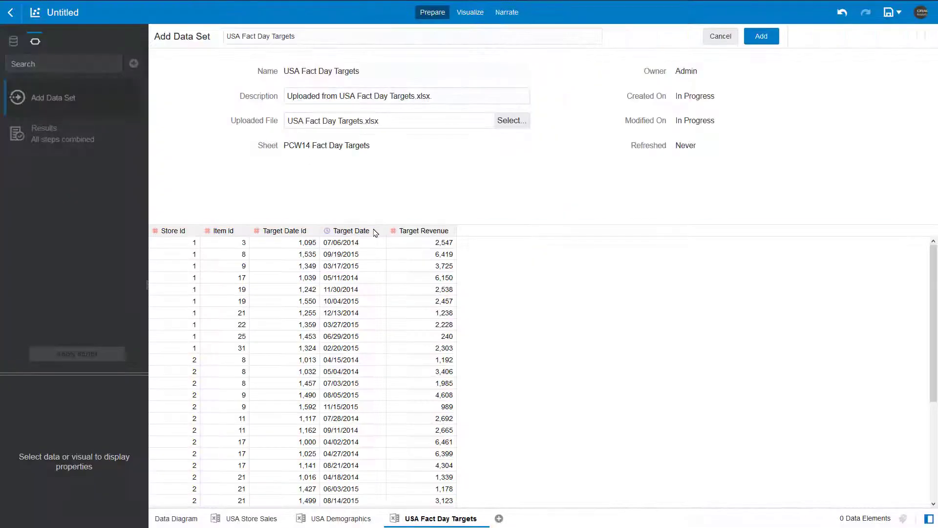
- Match the Target Date column to Order Date in USA Store Sales and add the data set to the project
{"action": "left_click", "coordinate": [373, 230]}
{"action": "scroll", "coordinate": [145, 479], "scroll_direction": "down", "scroll_amount": 2}
{"action": "left_click", "coordinate": [126, 516]}
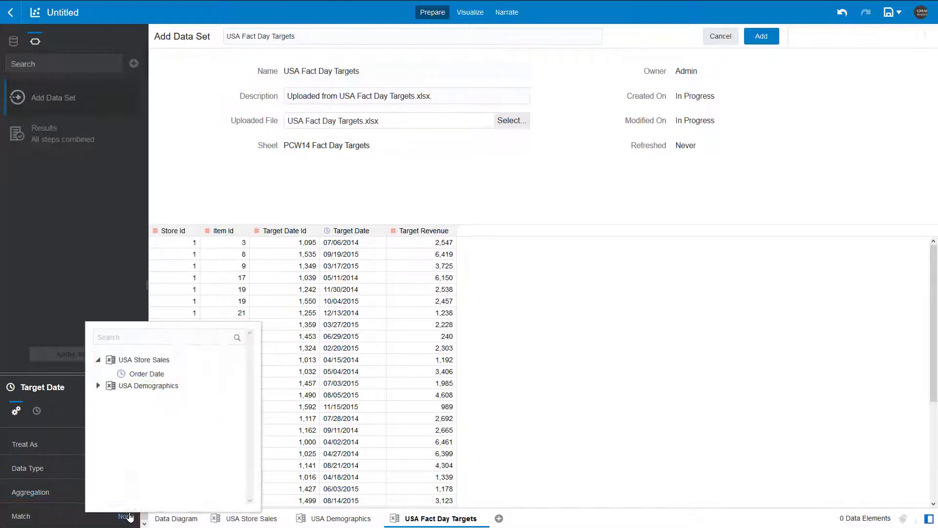
{"action": "left_click", "coordinate": [175, 375]}
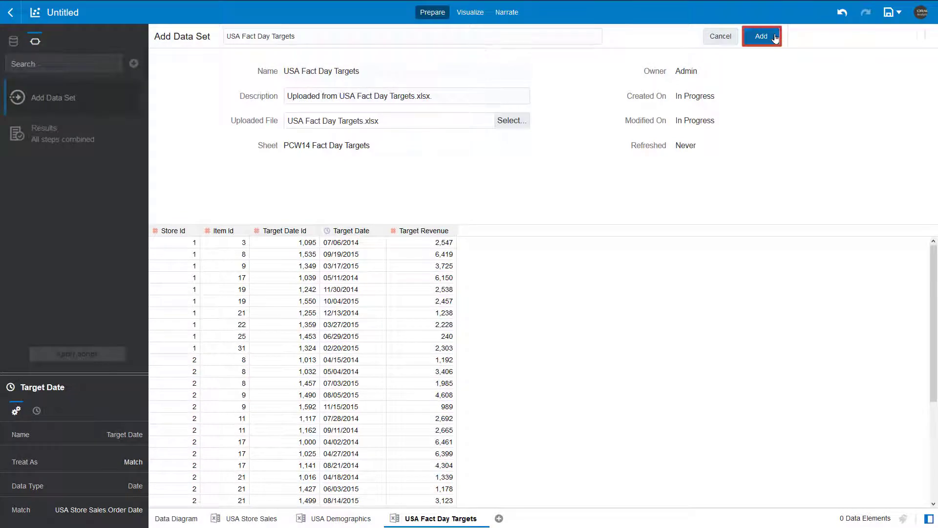
{"action": "left_click", "coordinate": [773, 37]}
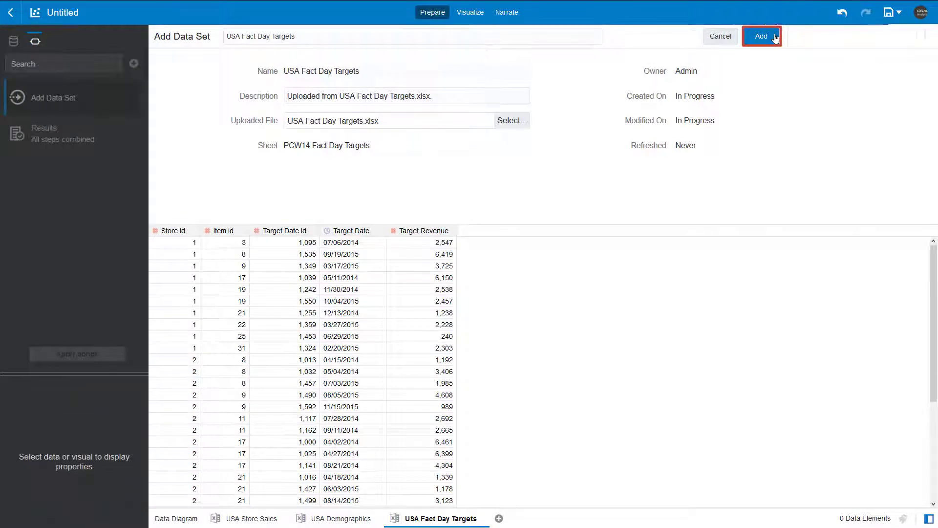
- Return to the visualization canvas and start a new calculation named Revenue Variance
{"action": "left_click", "coordinate": [470, 12]}
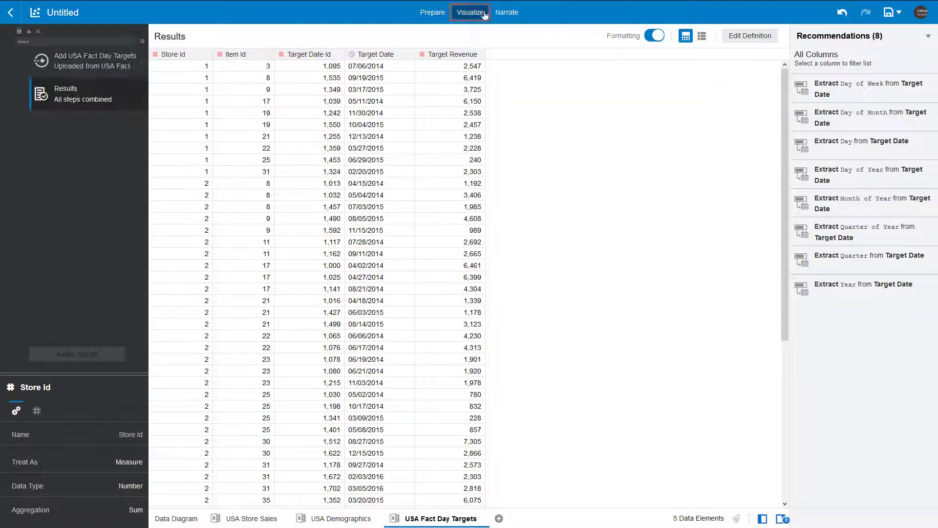
{"action": "left_click", "coordinate": [142, 41]}
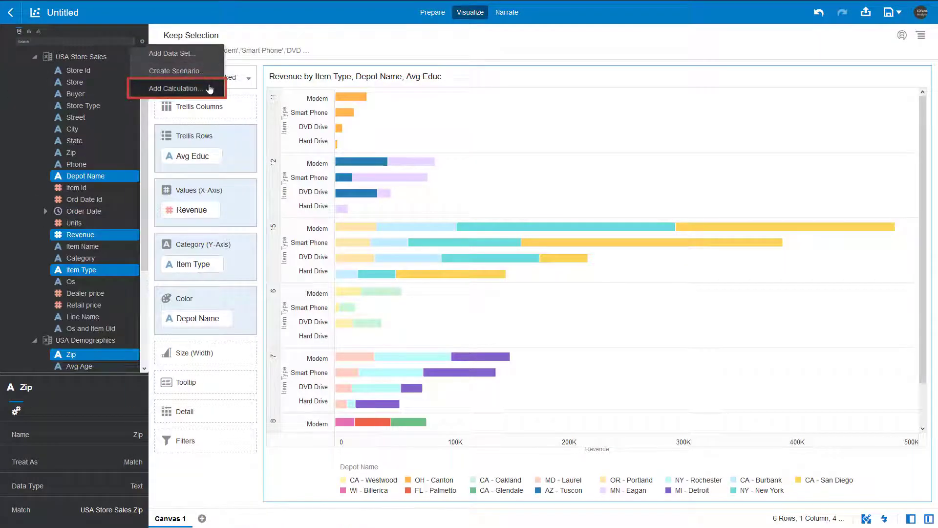
{"action": "left_click", "coordinate": [209, 88]}
{"action": "left_click", "coordinate": [338, 210]}
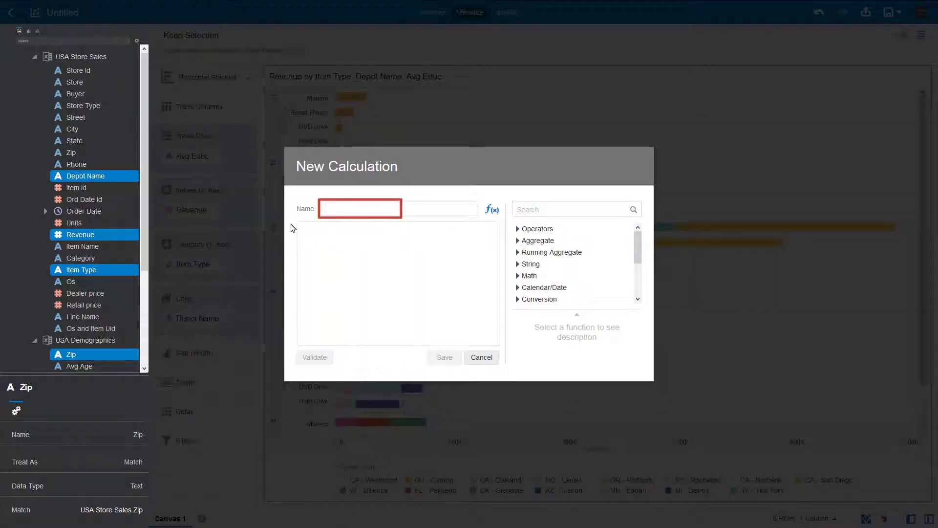
{"action": "type", "text": "Revenue Variance"}
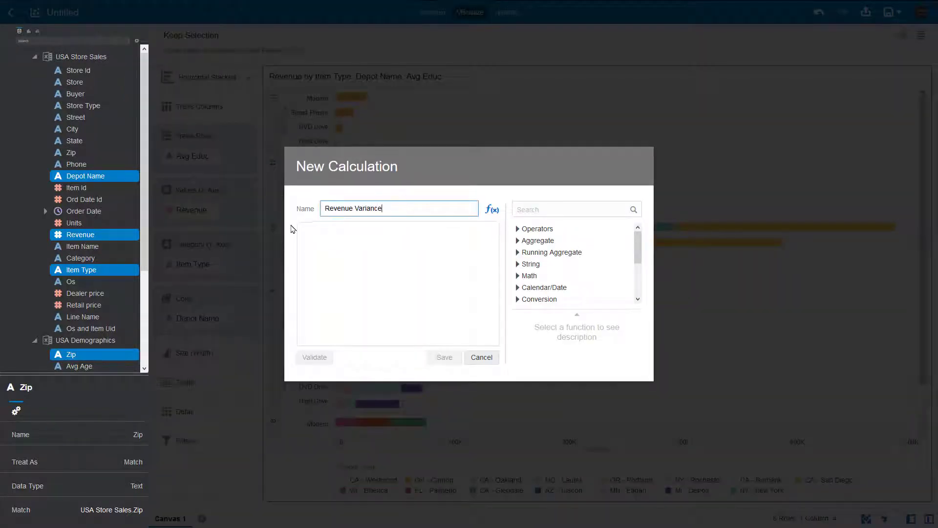
- Define the calculation as Revenue-Target Revenue, validate it and save it
{"action": "left_click", "coordinate": [312, 238]}
{"action": "type", "text": "Rev"}
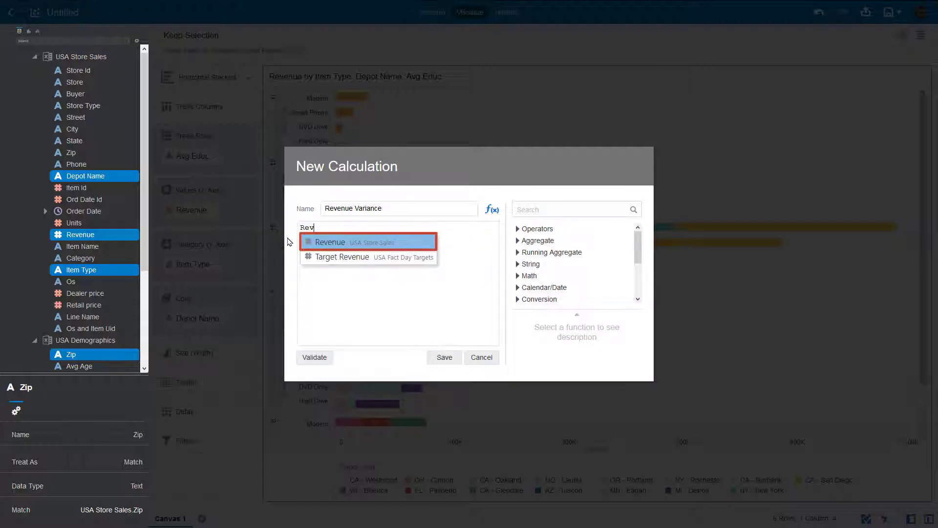
{"action": "left_click", "coordinate": [315, 243]}
{"action": "type", "text": "-t"}
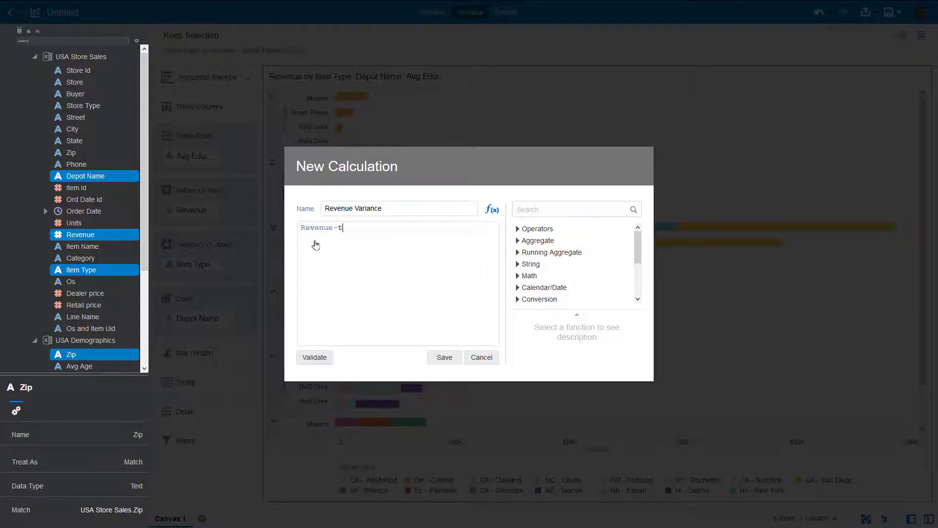
{"action": "type", "text": "ar"}
{"action": "left_click", "coordinate": [412, 257]}
{"action": "left_click", "coordinate": [314, 357]}
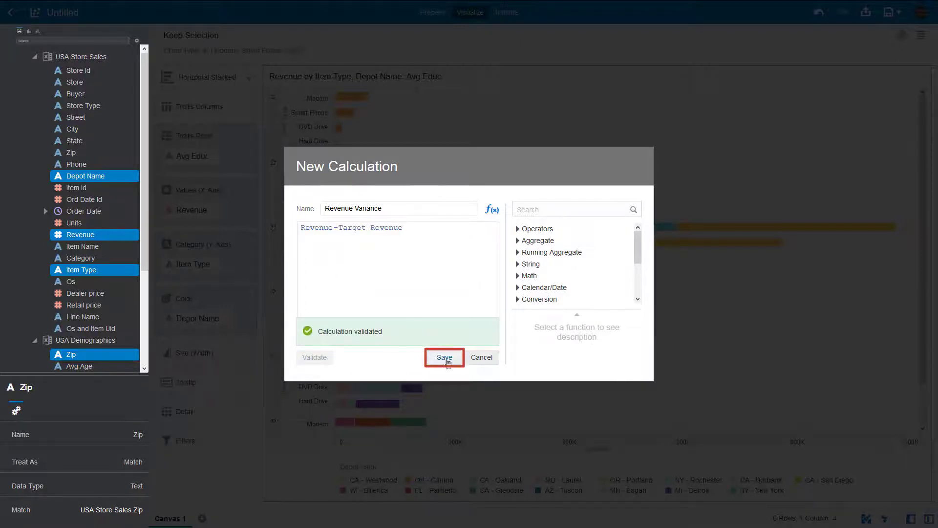
{"action": "left_click", "coordinate": [444, 358]}
- Copy the trellised revenue chart and paste the copy beside the original, along its left edge
{"action": "left_click", "coordinate": [921, 79]}
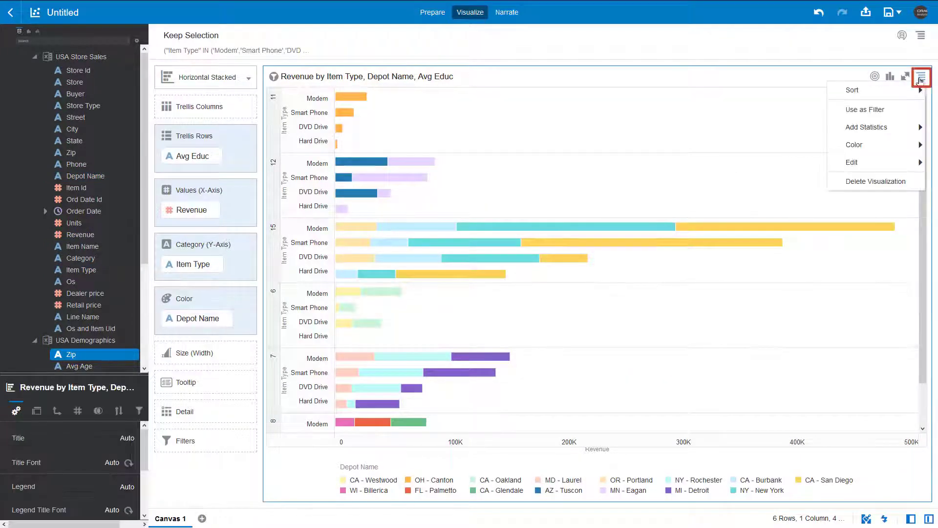
{"action": "mouse_move", "coordinate": [881, 162]}
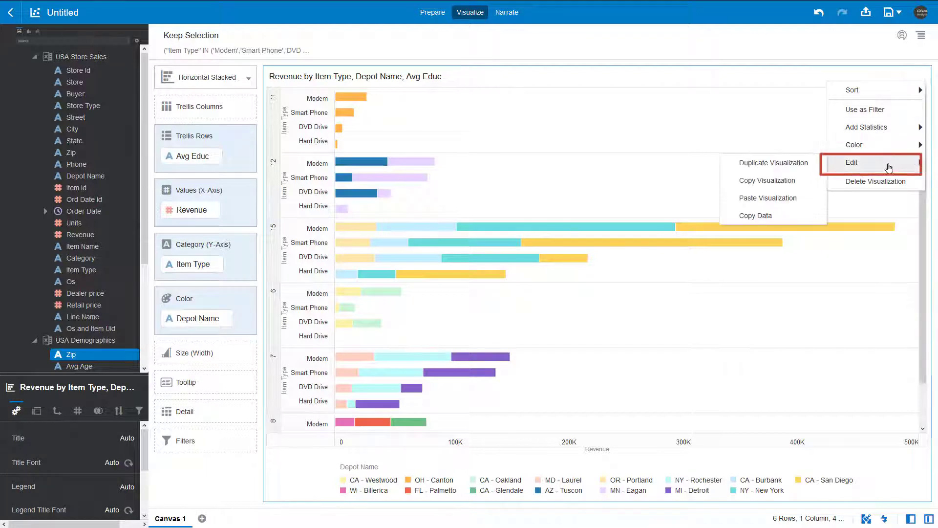
{"action": "left_click", "coordinate": [813, 182]}
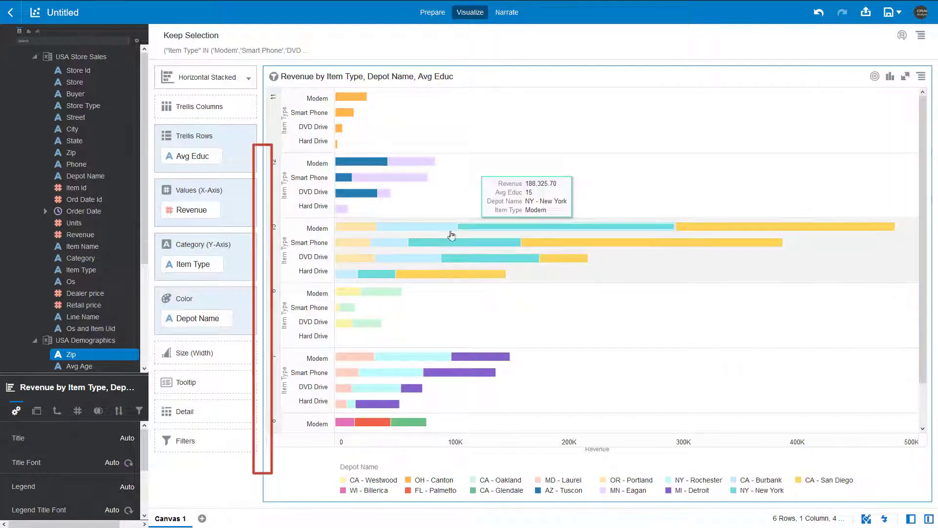
{"action": "right_click", "coordinate": [260, 259]}
{"action": "mouse_move", "coordinate": [276, 264]}
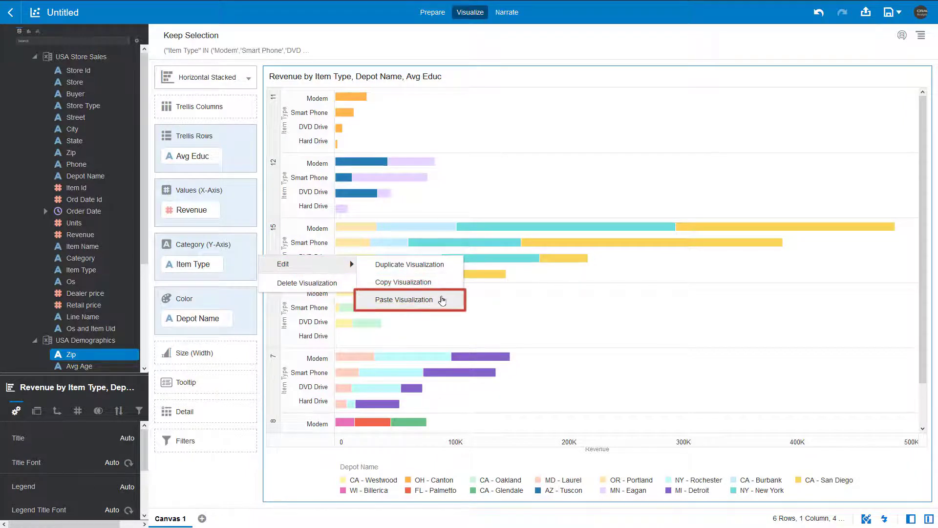
{"action": "left_click", "coordinate": [442, 300]}
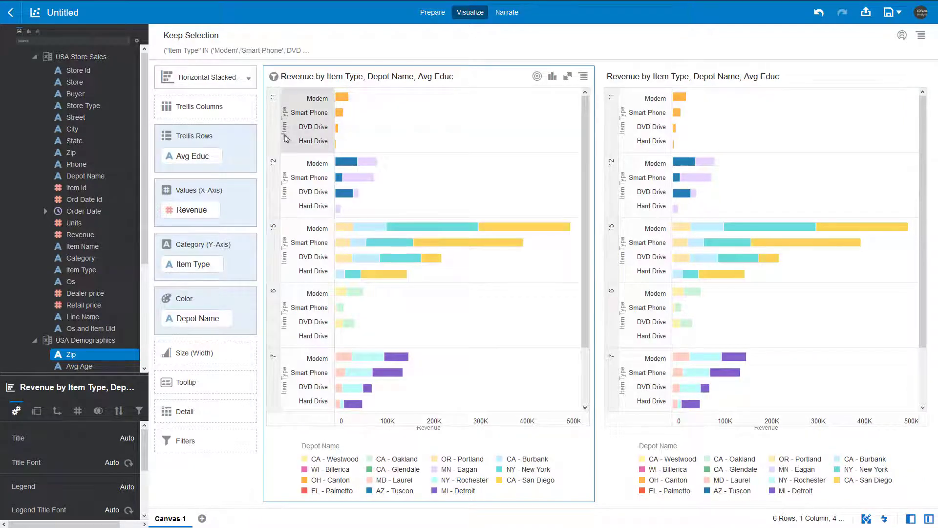
- Rebuild the left-hand chart as Revenue Variance by Order Date, without Avg Educ and Depot Name
{"action": "left_click", "coordinate": [215, 156]}
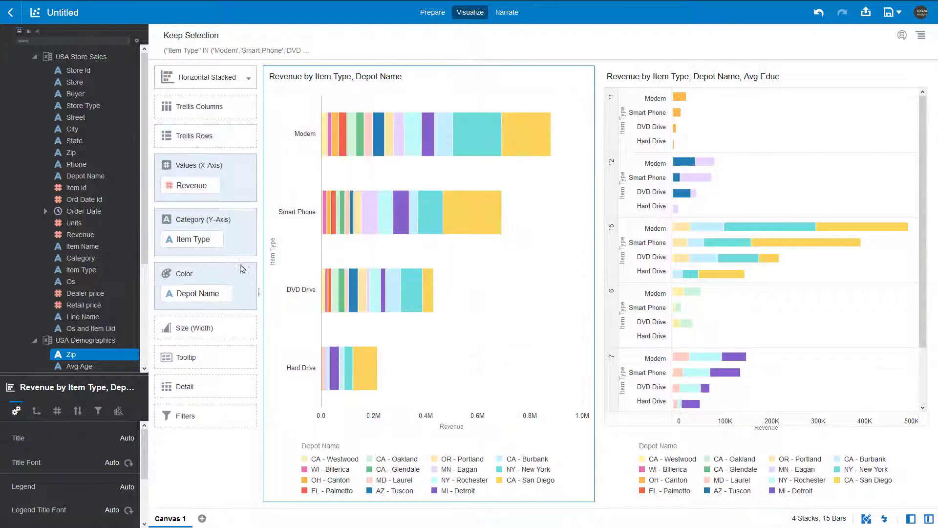
{"action": "left_click", "coordinate": [225, 295]}
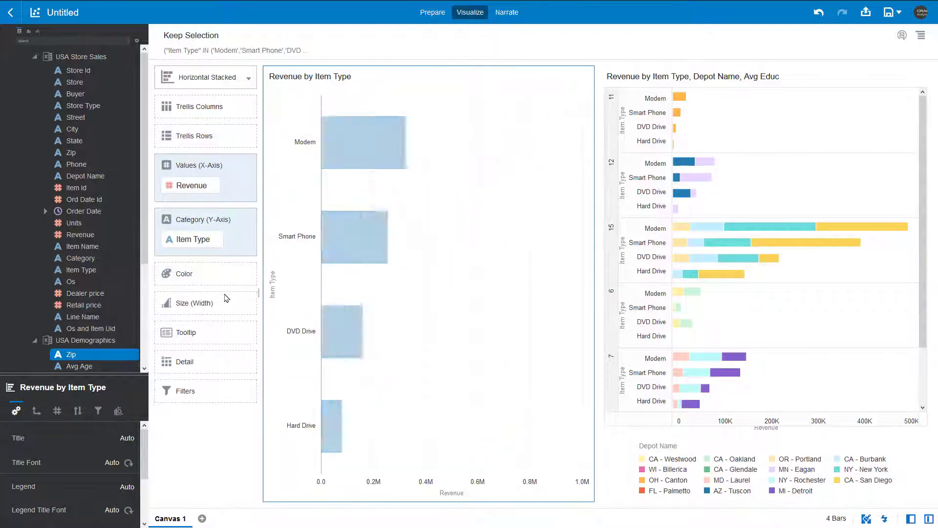
{"action": "scroll", "coordinate": [145, 254], "scroll_direction": "down", "scroll_amount": 5}
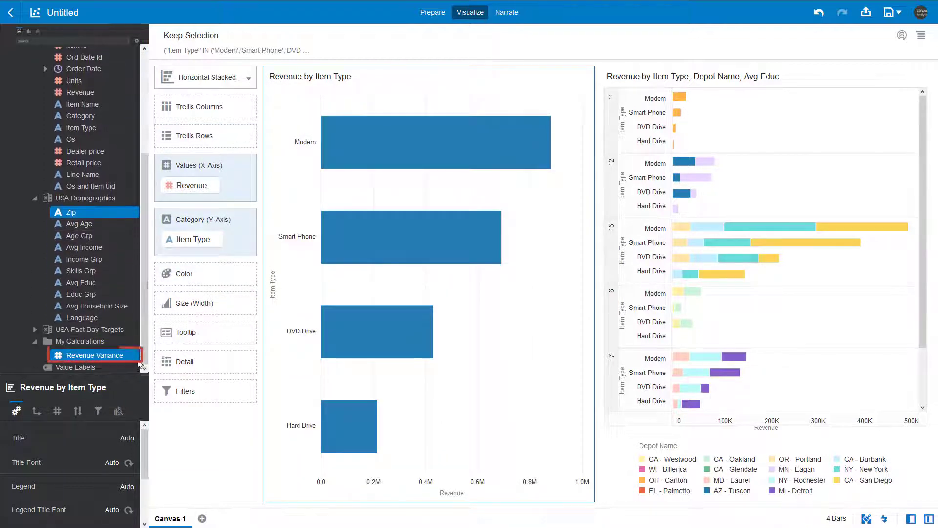
{"action": "left_click_drag", "start_coordinate": [132, 355], "coordinate": [202, 192]}
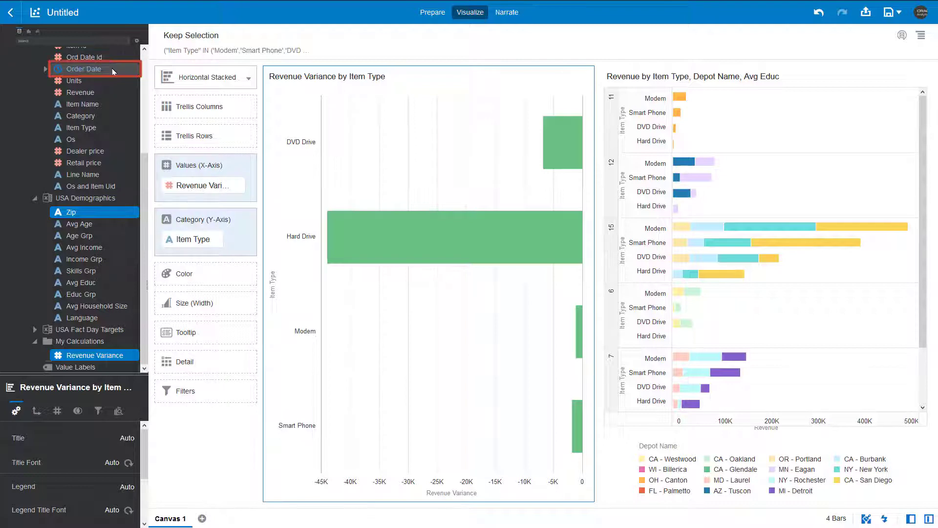
{"action": "left_click_drag", "start_coordinate": [84, 68], "coordinate": [208, 243]}
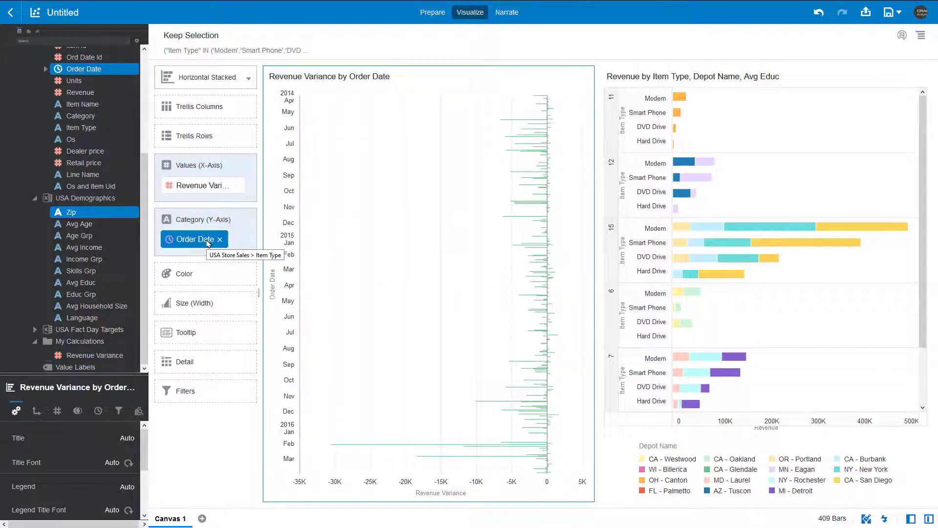
- Keep only the January to March 2016 order dates by selecting their bars in the Revenue Variance chart
{"action": "left_click_drag", "start_coordinate": [569, 426], "coordinate": [272, 479]}
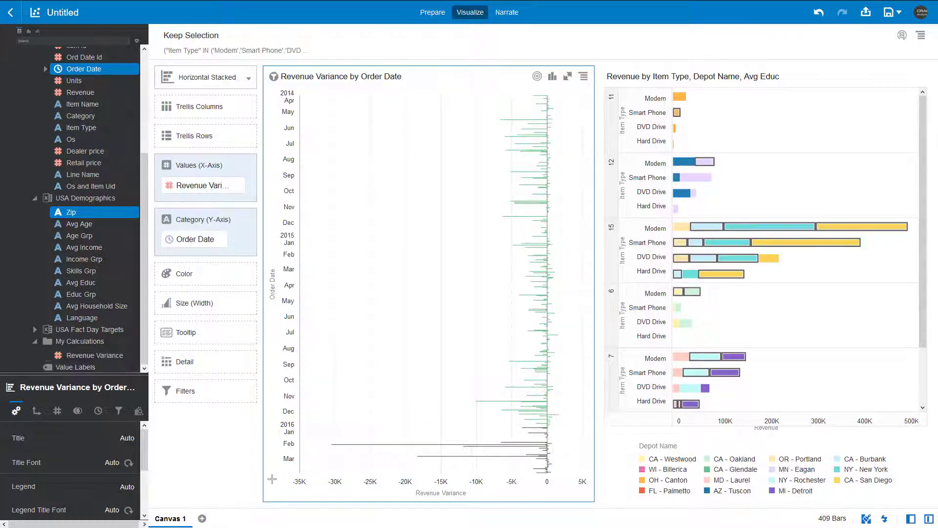
{"action": "right_click", "coordinate": [336, 459]}
{"action": "left_click", "coordinate": [418, 358]}
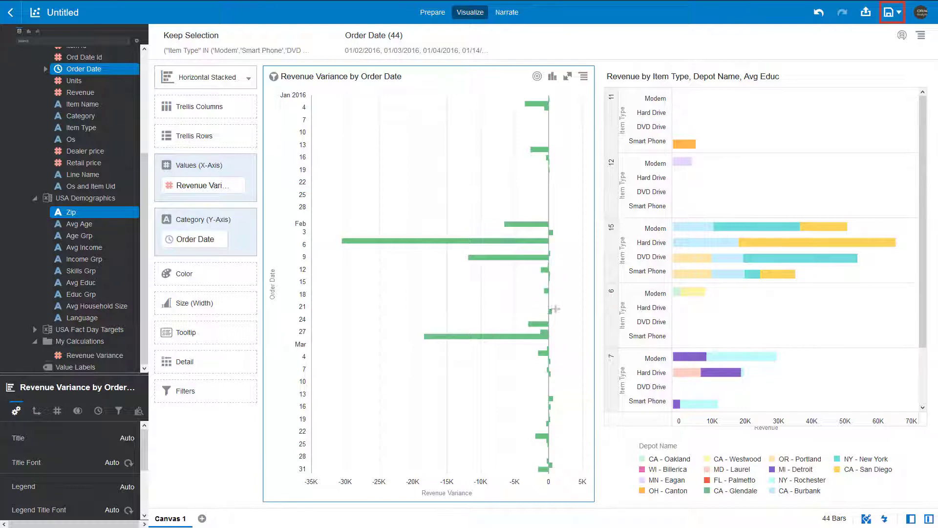
- Save the project in My Folders as Revenue Variance and Demographics
{"action": "left_click", "coordinate": [892, 13]}
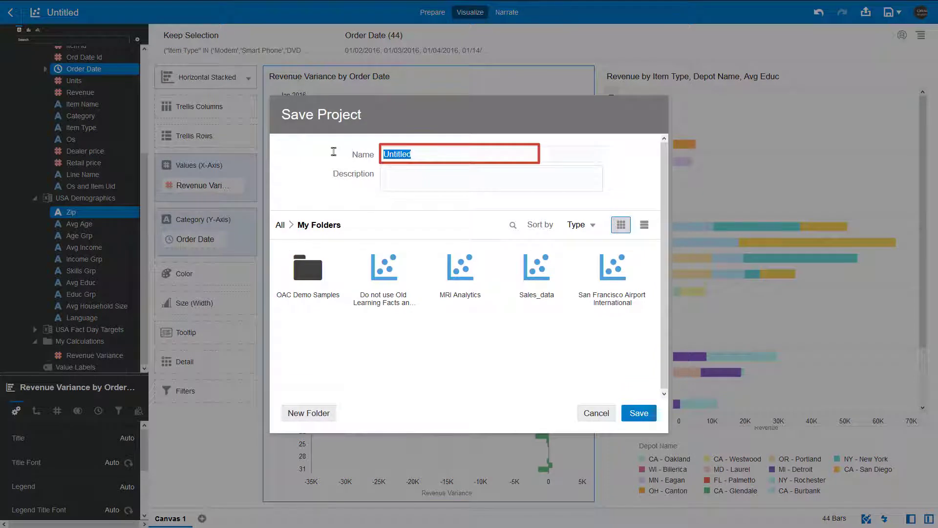
{"action": "type", "text": "riance and Demographics"}
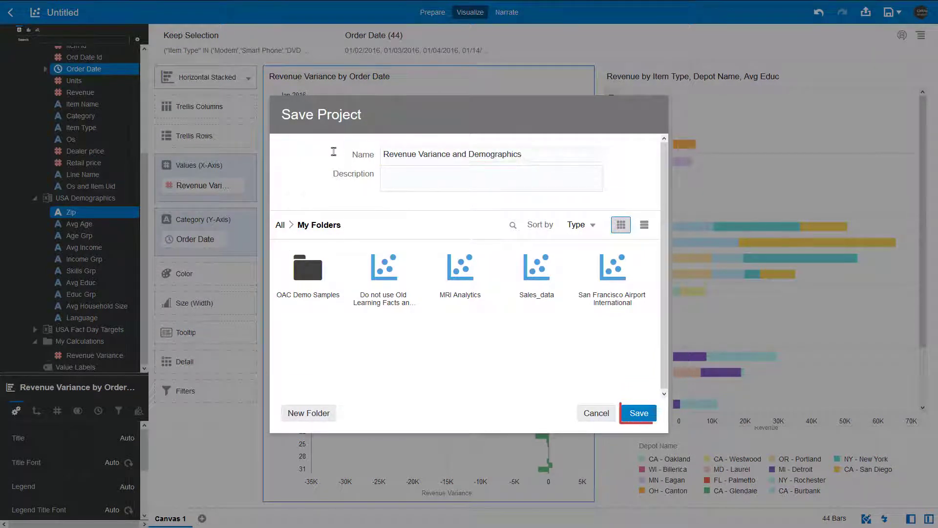
{"action": "left_click", "coordinate": [651, 414]}
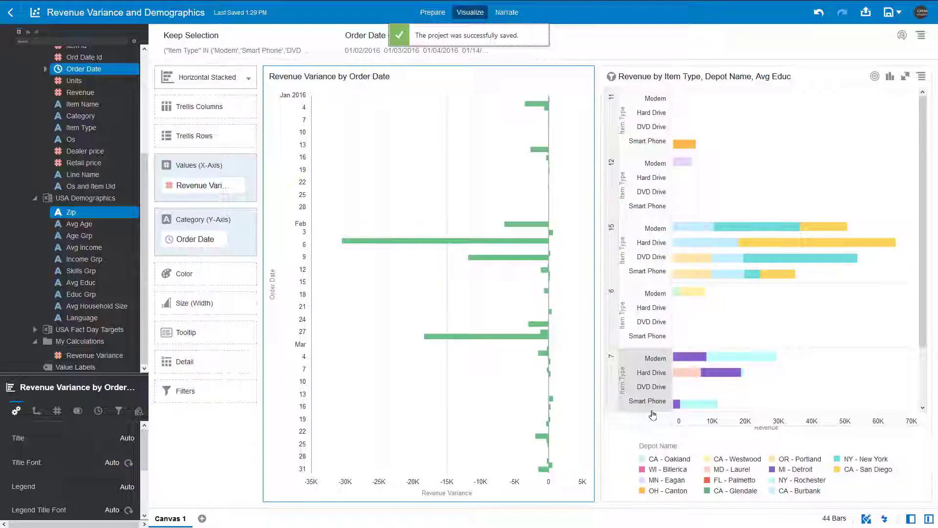